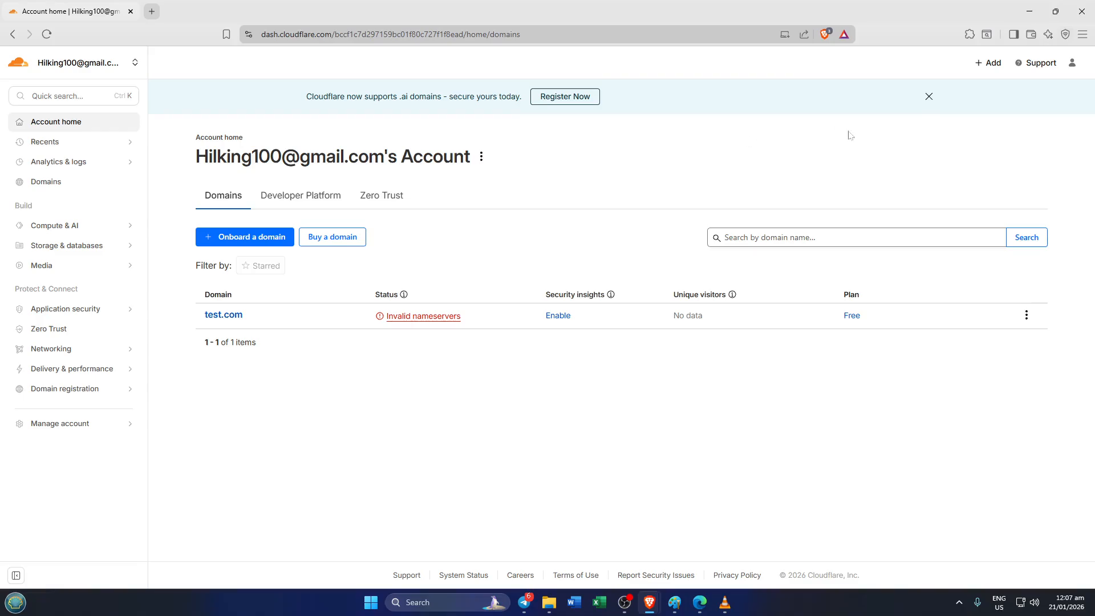
Open the API tokens page of the user profile.
left_click(1073, 62)
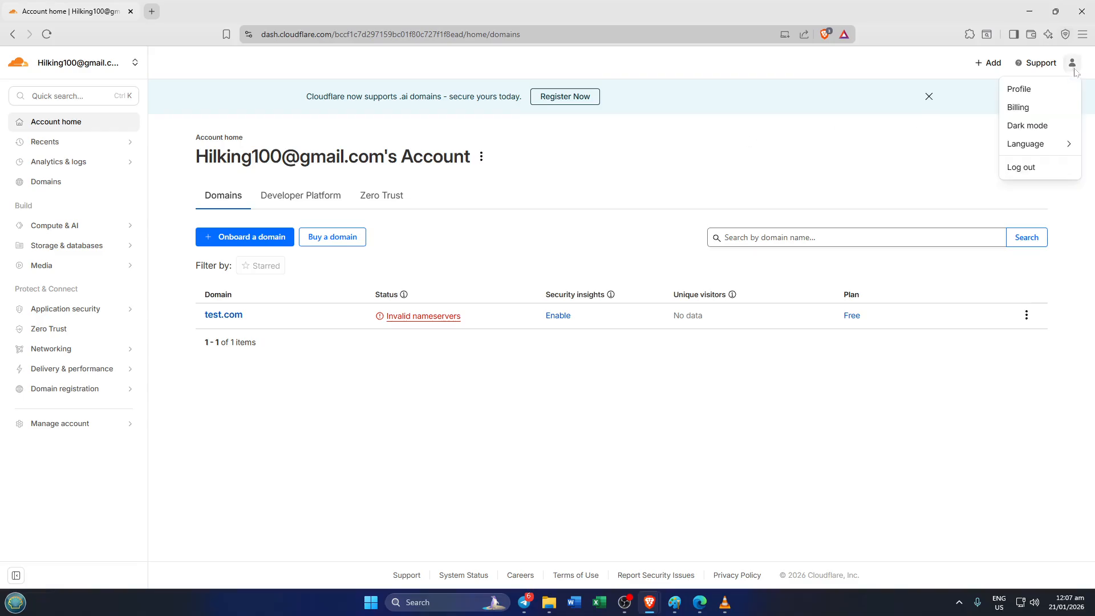
left_click(1035, 92)
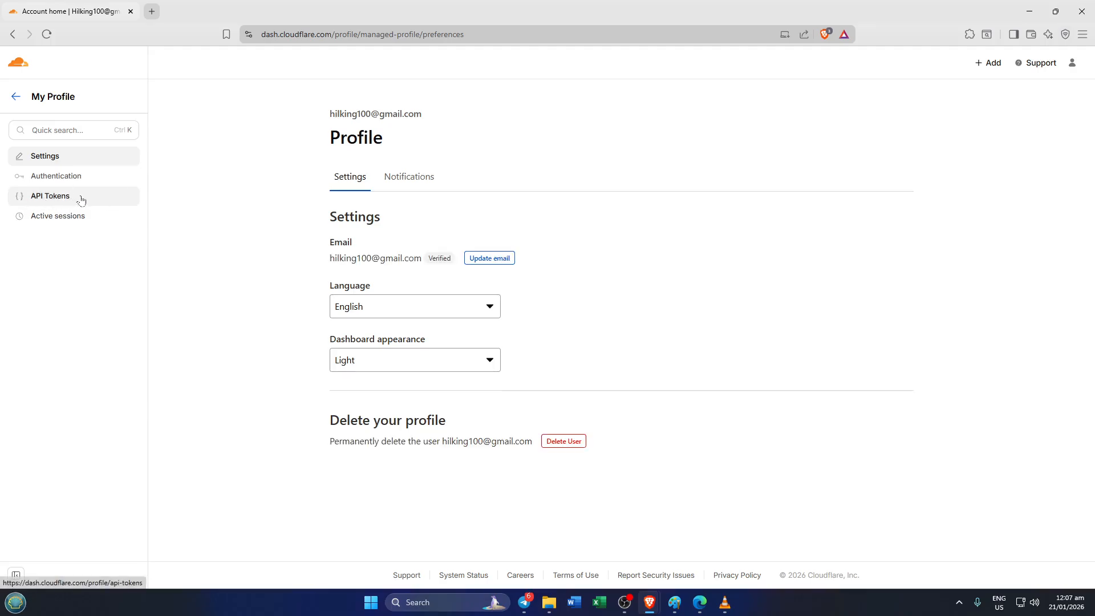
left_click(58, 200)
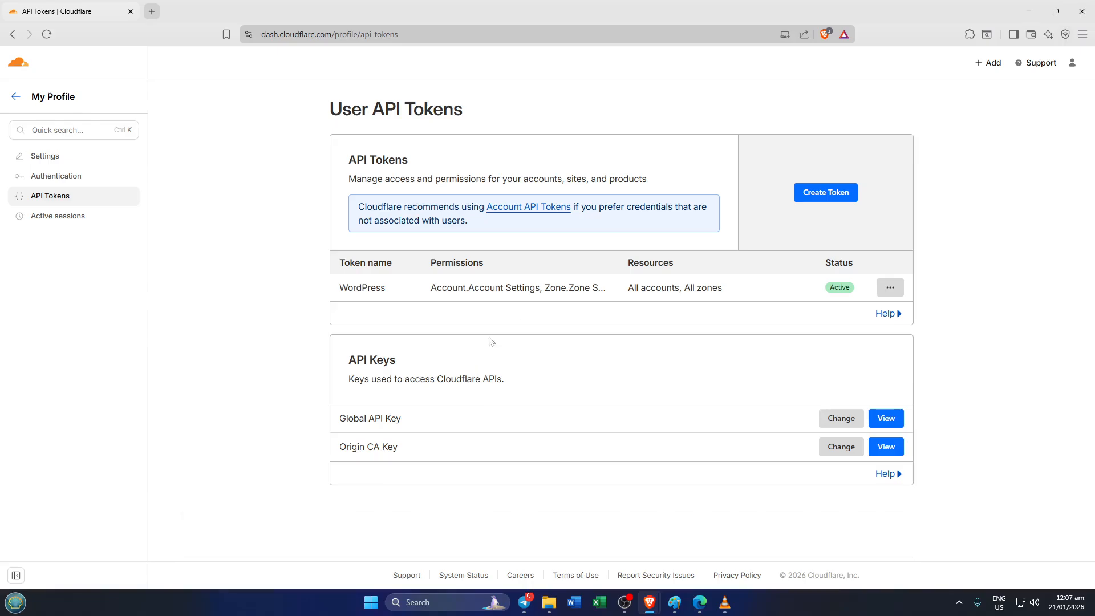
Start creating a new user API token from the WordPress template.
left_click(831, 194)
scroll(813, 270, "down", 2)
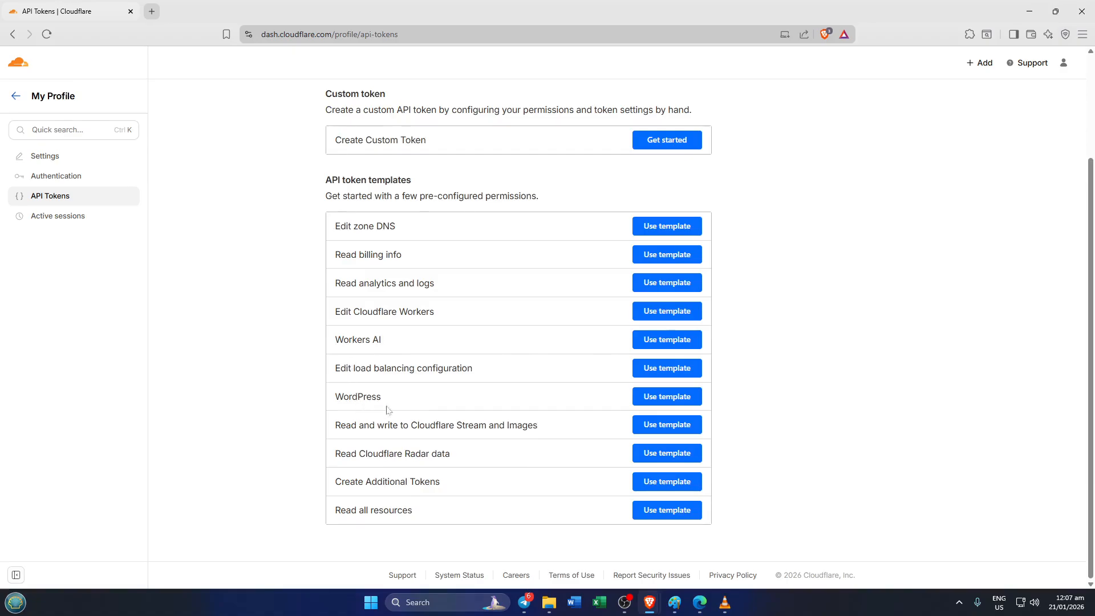
left_click(664, 404)
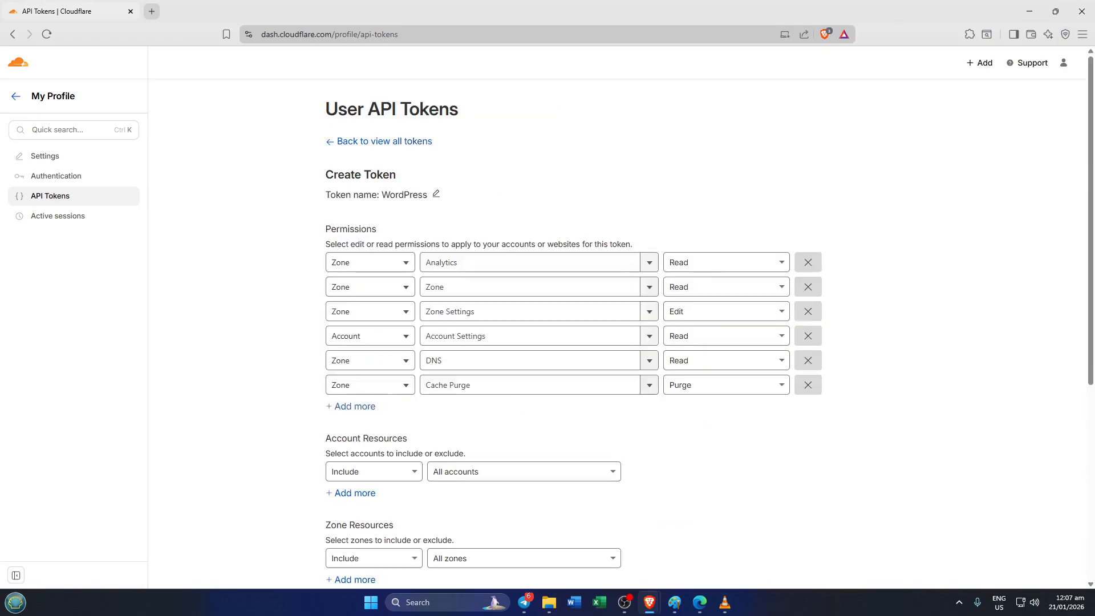
Review the WordPress token's permission rows, its zone resource options and the client IP address filtering.
scroll(626, 309, "down", 5)
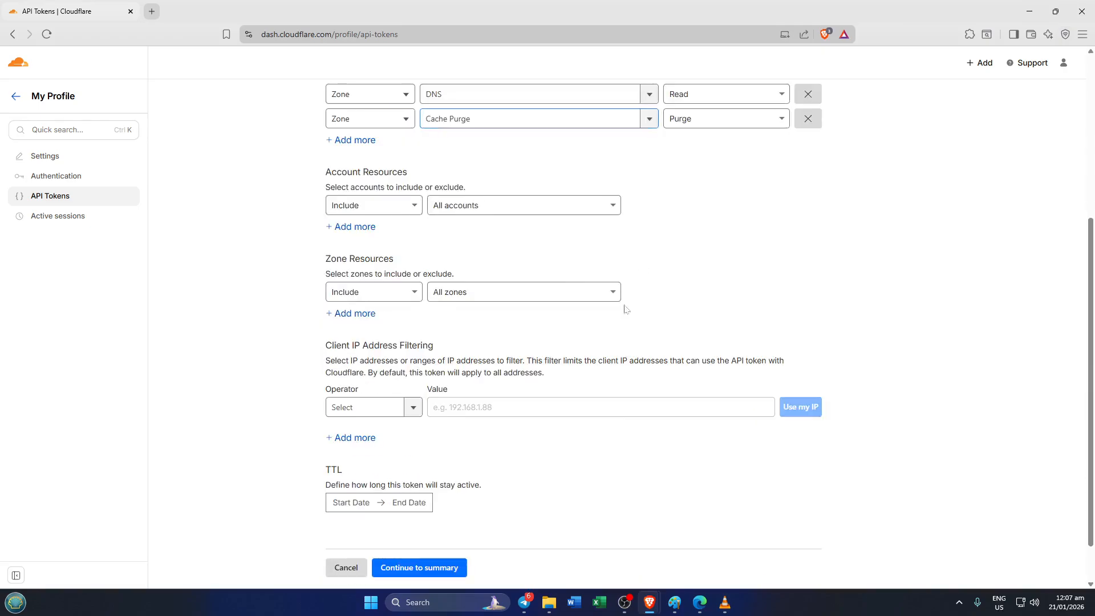
scroll(626, 309, "down", 1)
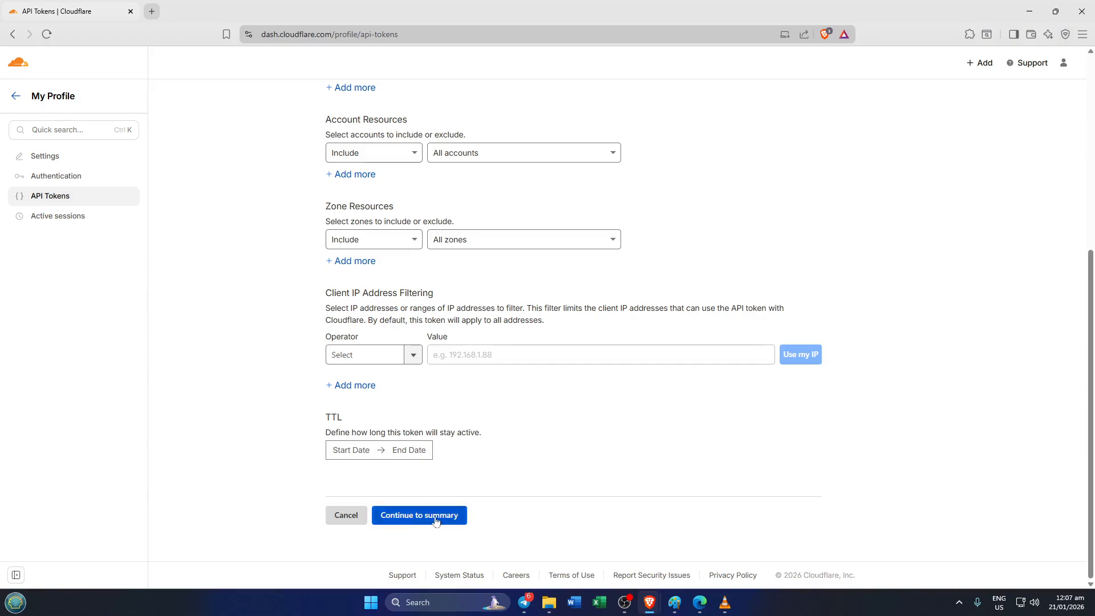
scroll(536, 468, "up", 5)
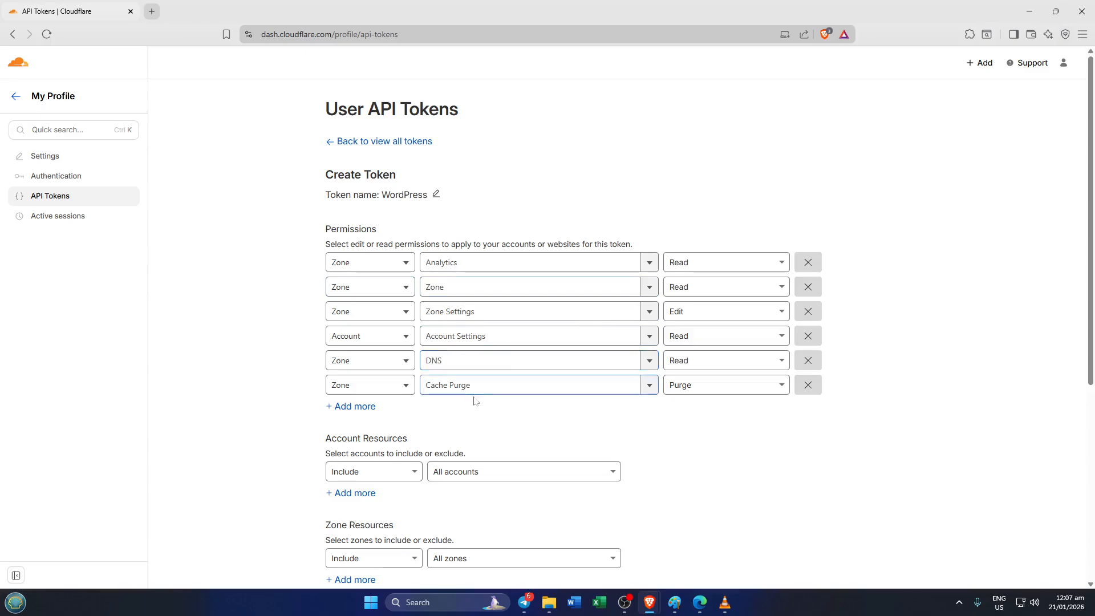
scroll(477, 407, "down", 5)
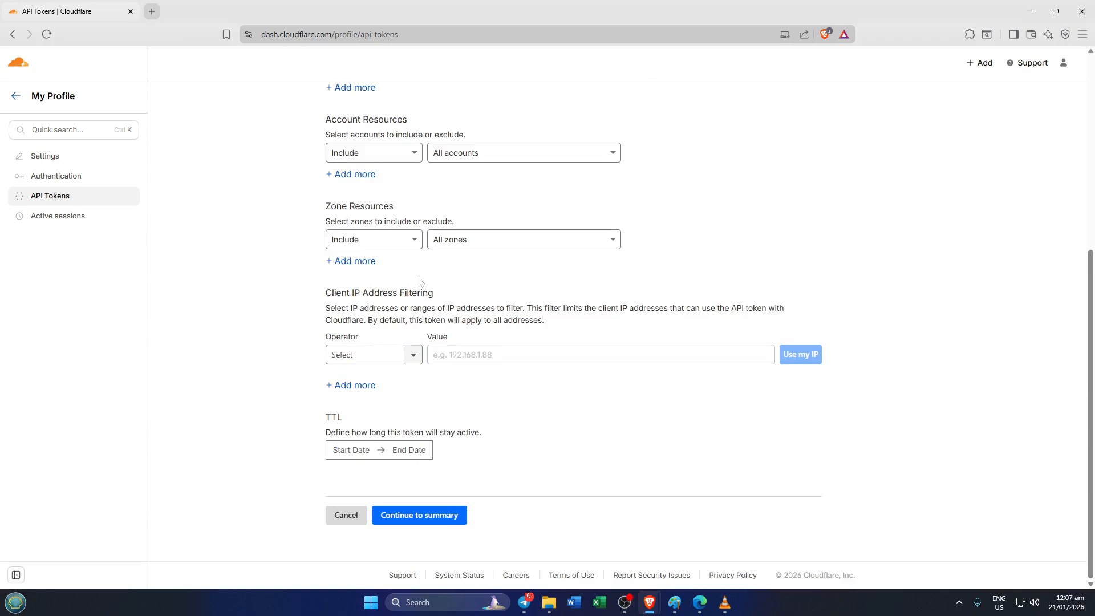
left_click(413, 246)
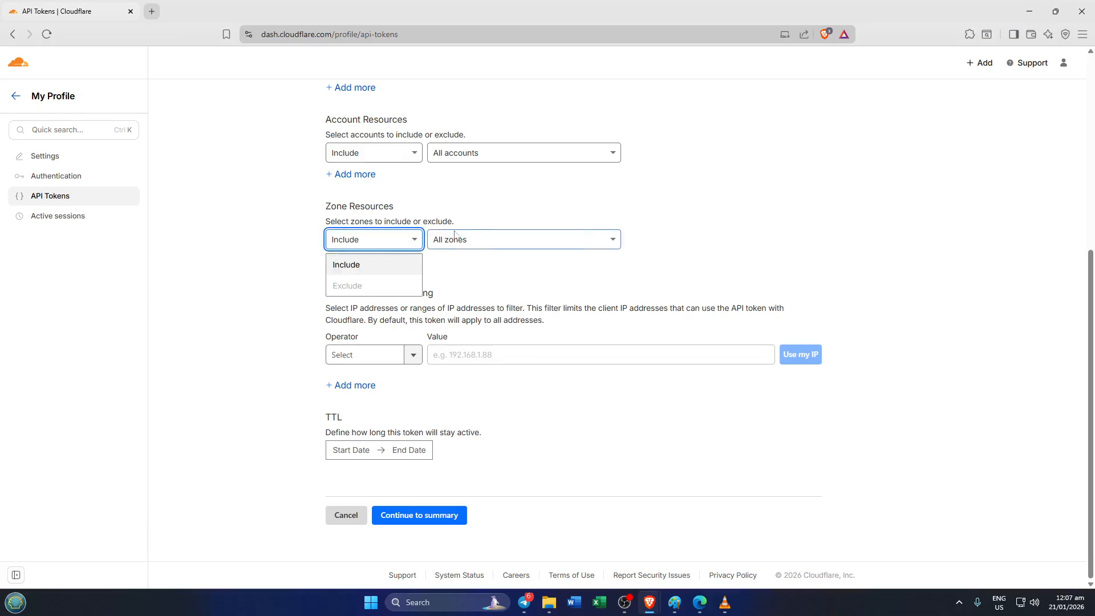
left_click(499, 244)
left_click(499, 244)
left_click(499, 245)
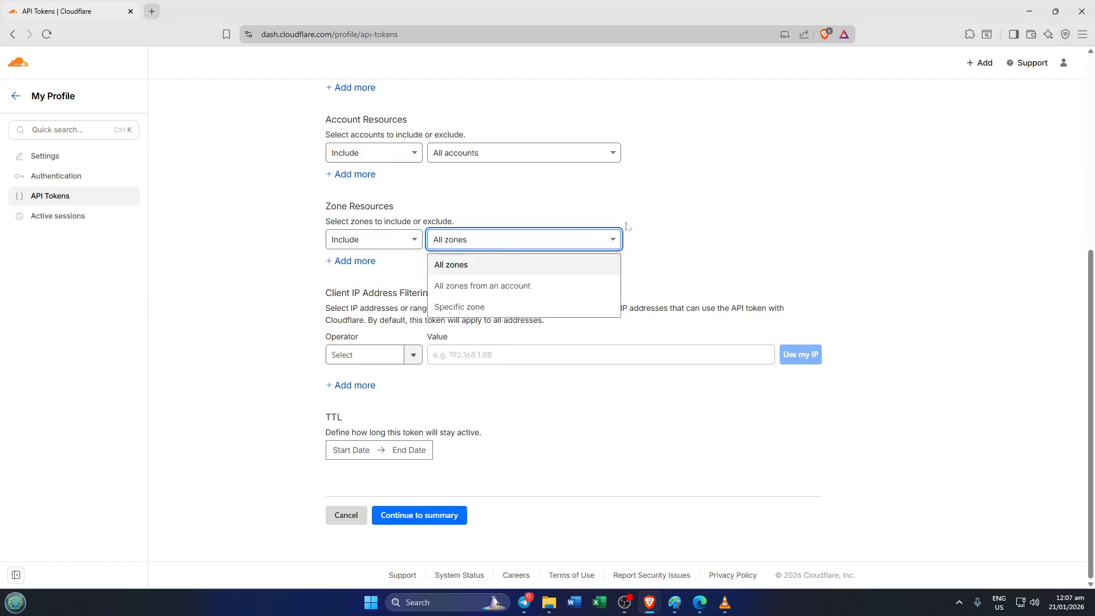
left_click(666, 211)
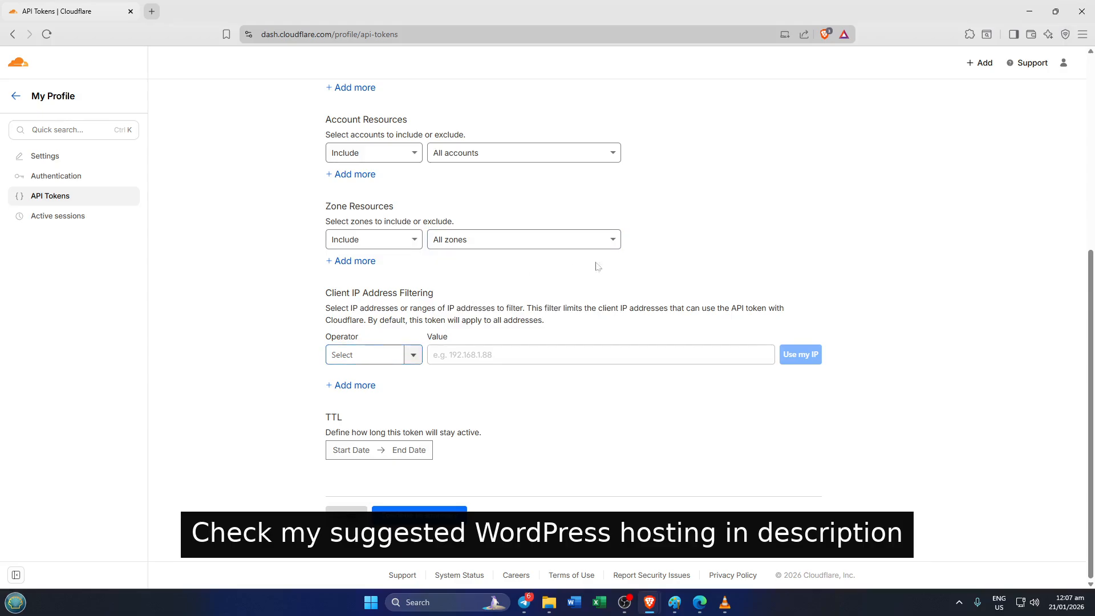
scroll(632, 285, "up", 2)
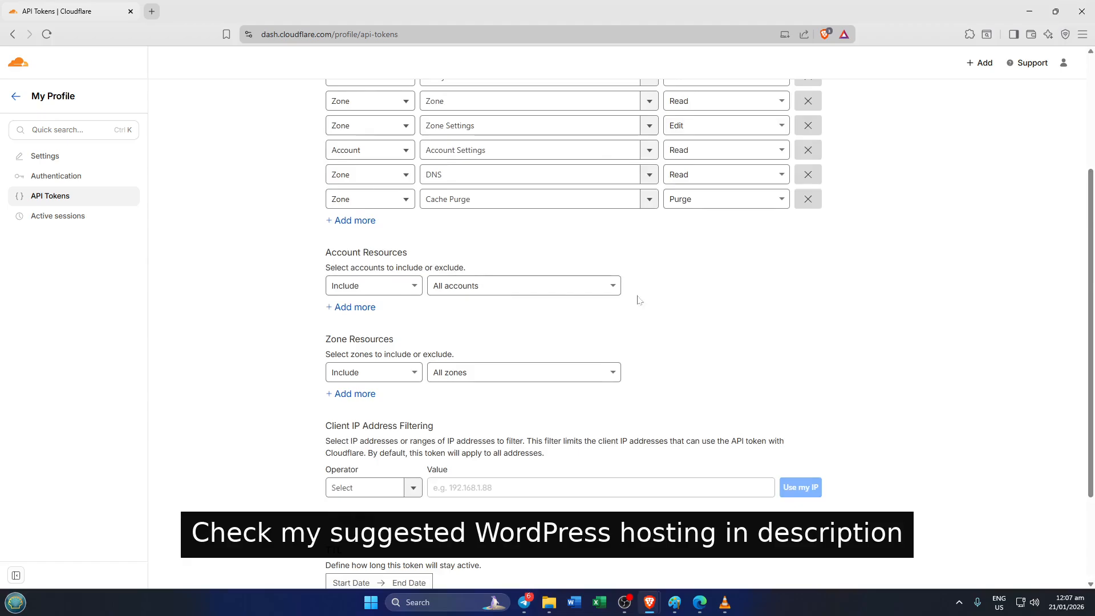
scroll(639, 303, "down", 2)
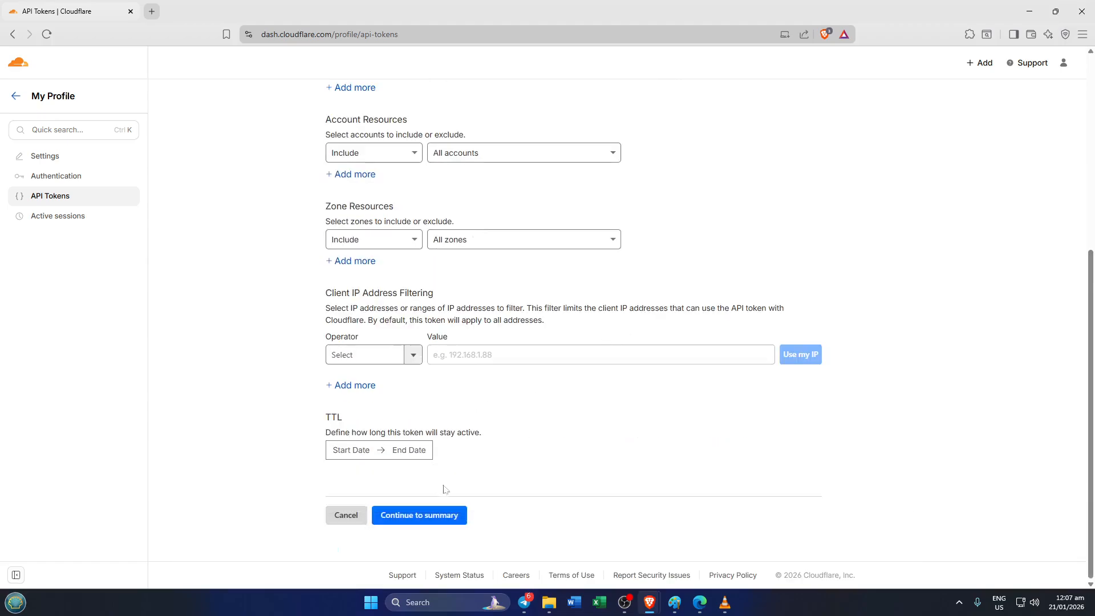
left_click(408, 356)
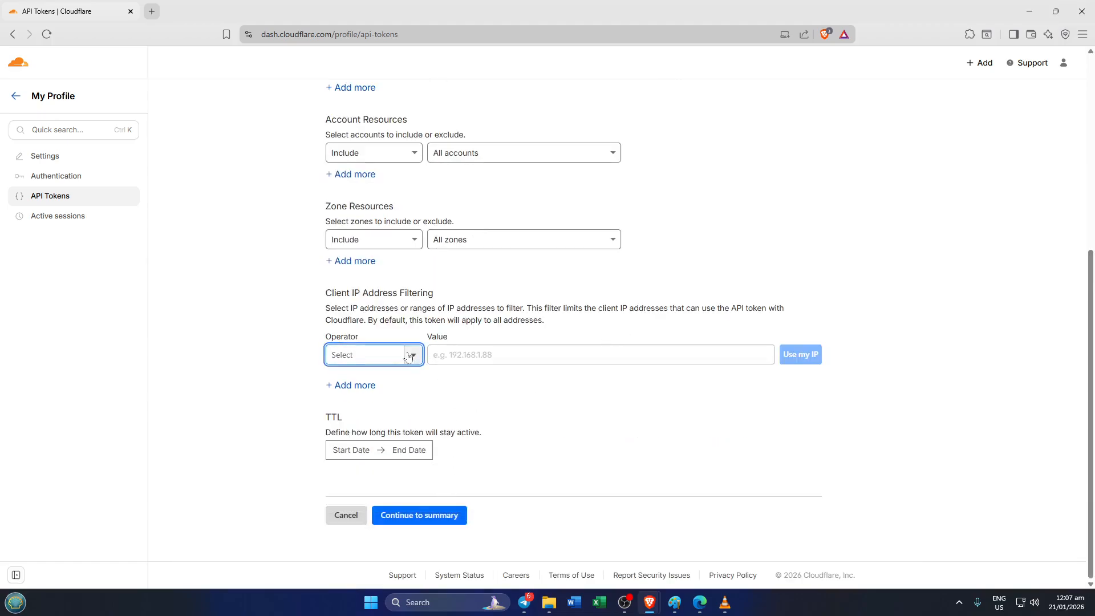
left_click(621, 287)
Examine the token's DNS access level, its account and zone resource choices, and the TTL date range calendar.
scroll(726, 292, "up", 5)
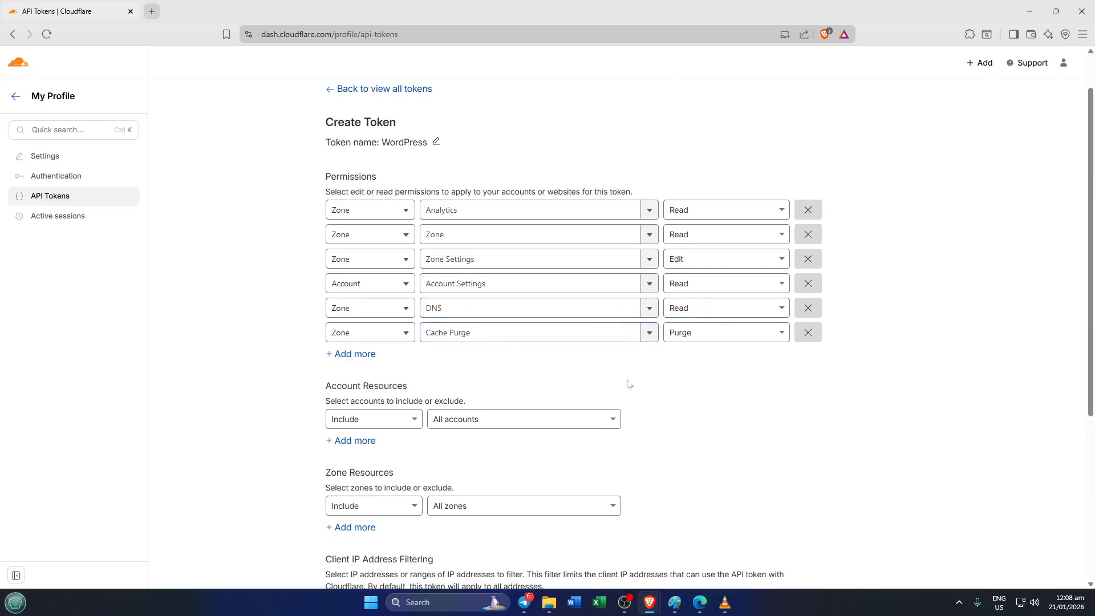
scroll(628, 383, "up", 1)
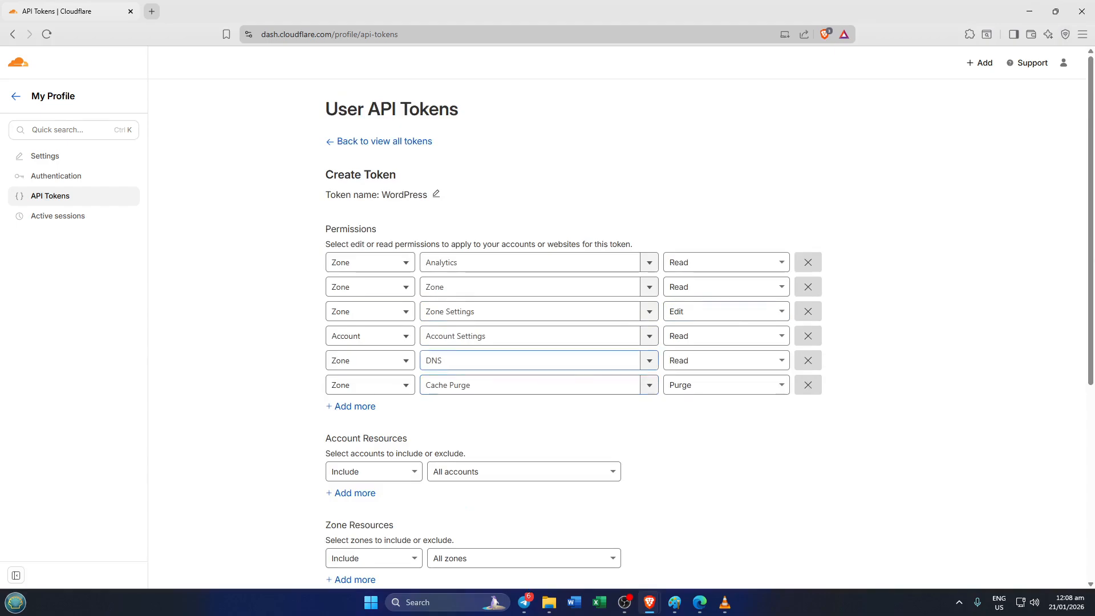
left_click(695, 366)
left_click(698, 365)
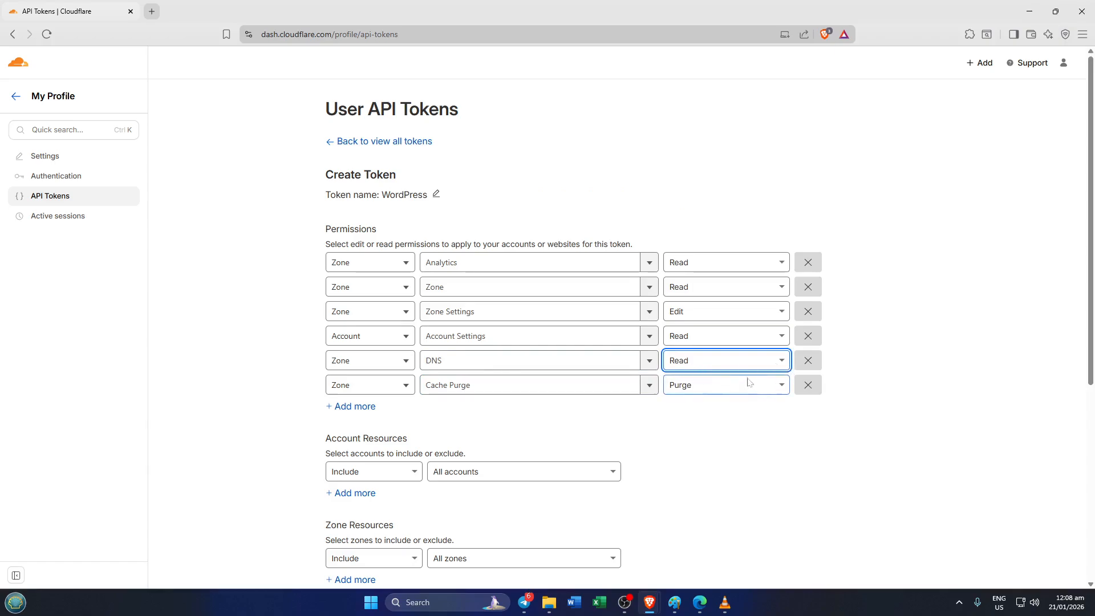
scroll(900, 390, "down", 2)
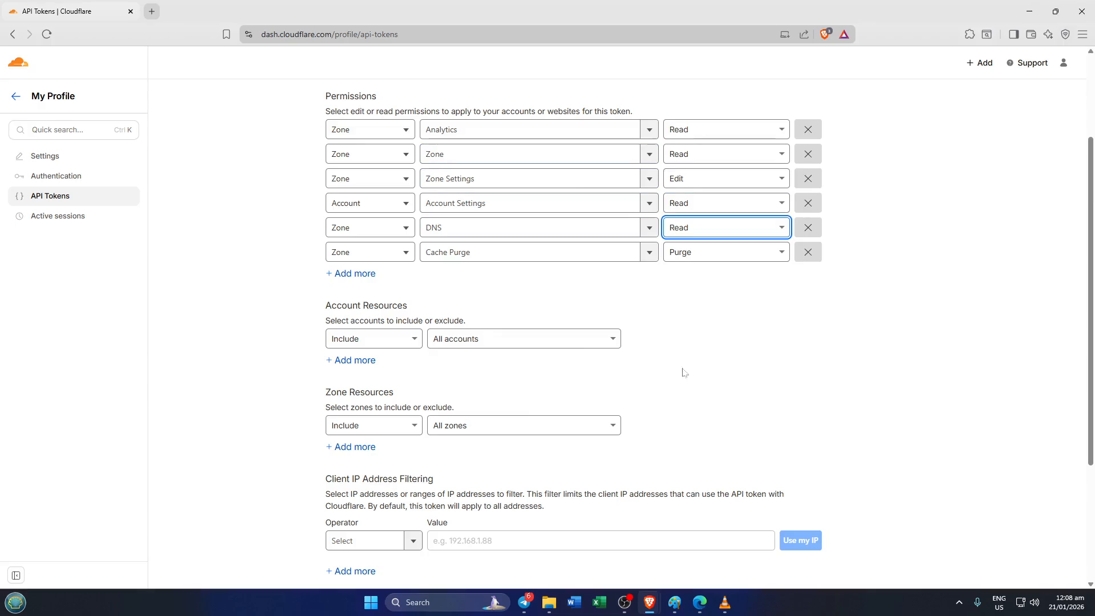
scroll(679, 373, "down", 3)
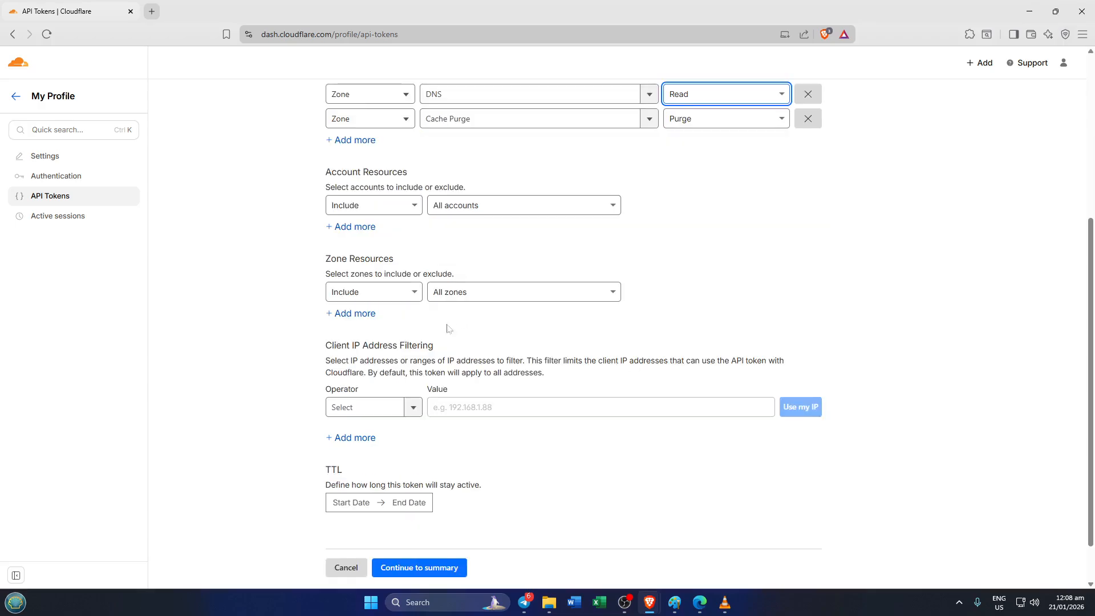
left_click(476, 292)
left_click(476, 292)
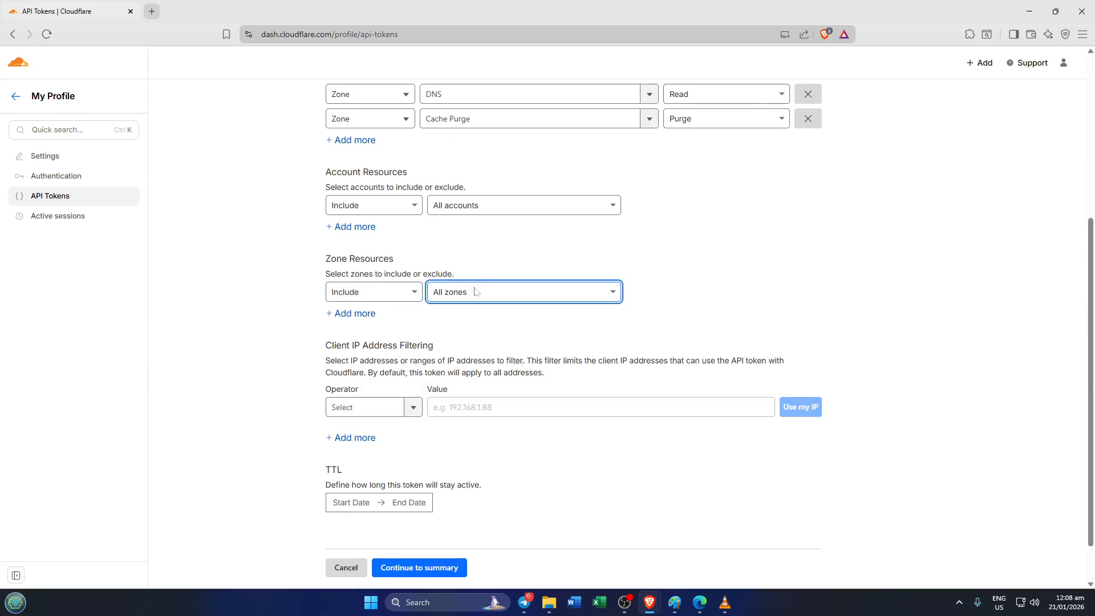
left_click(495, 211)
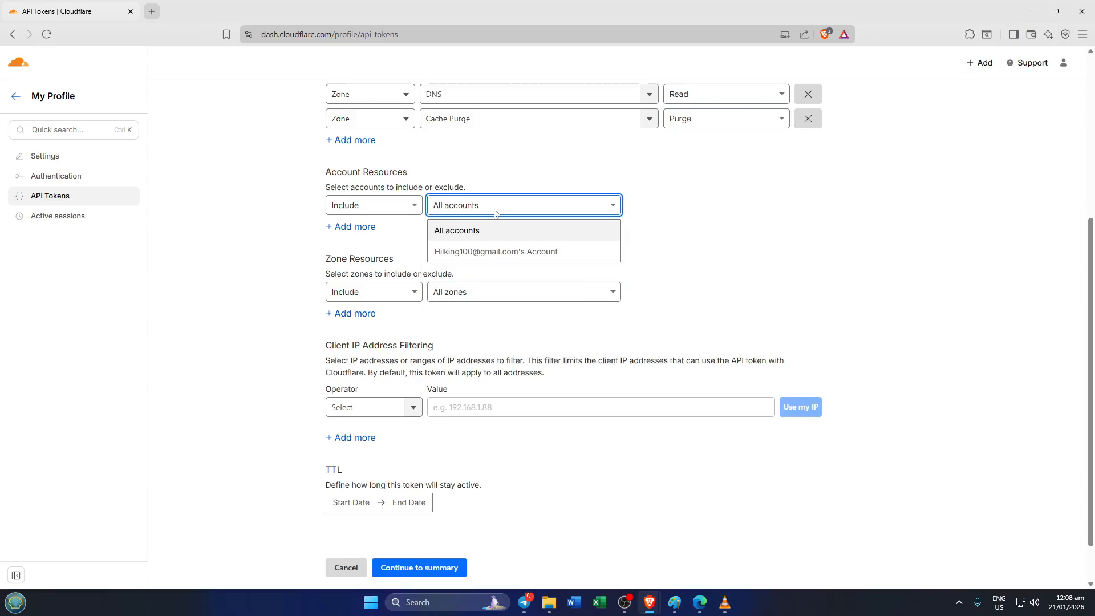
left_click(494, 211)
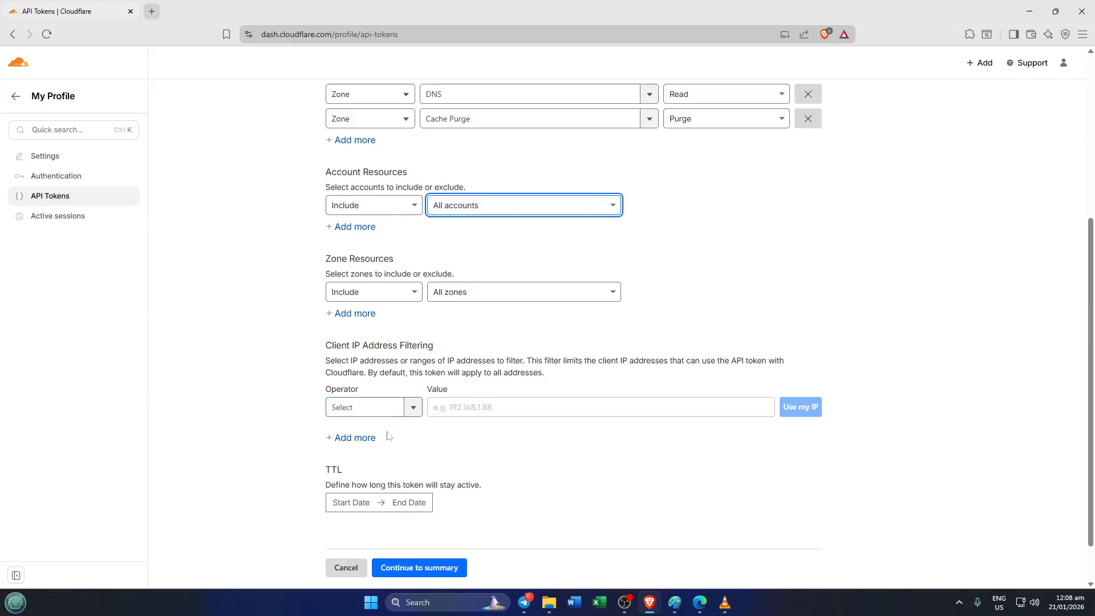
left_click(363, 507)
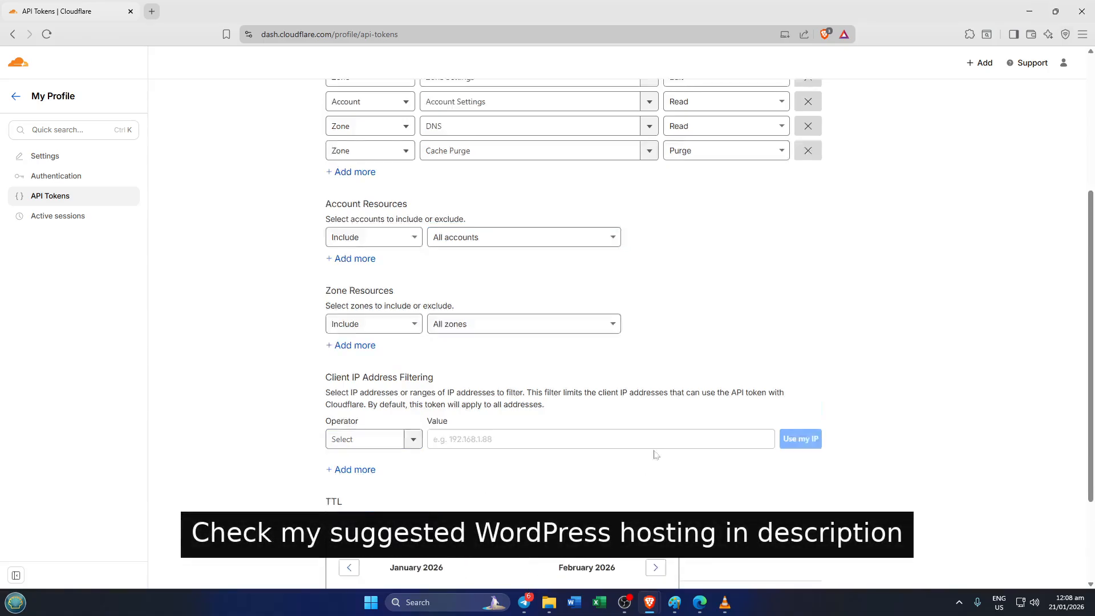
scroll(655, 450, "down", 2)
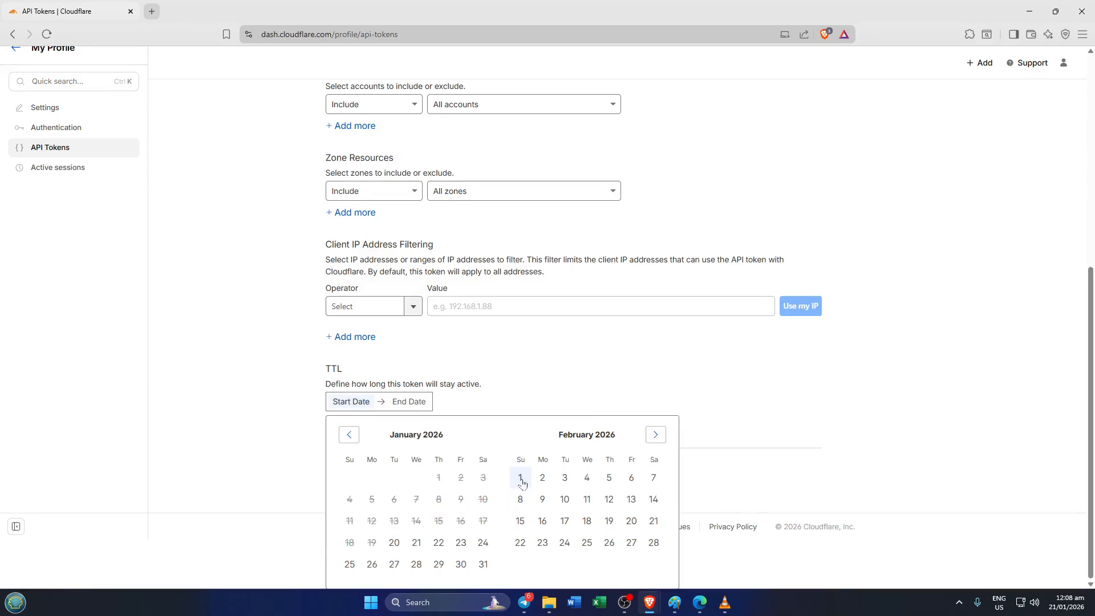
left_click(512, 393)
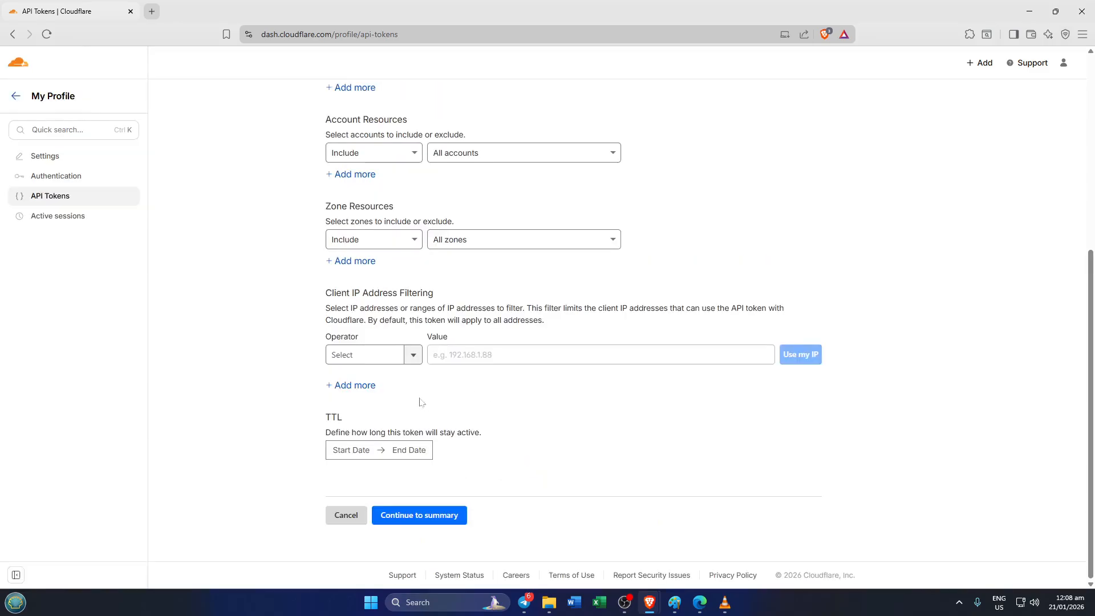
Continue to the token summary and create the WordPress API token for all accounts and all zones.
left_click(425, 517)
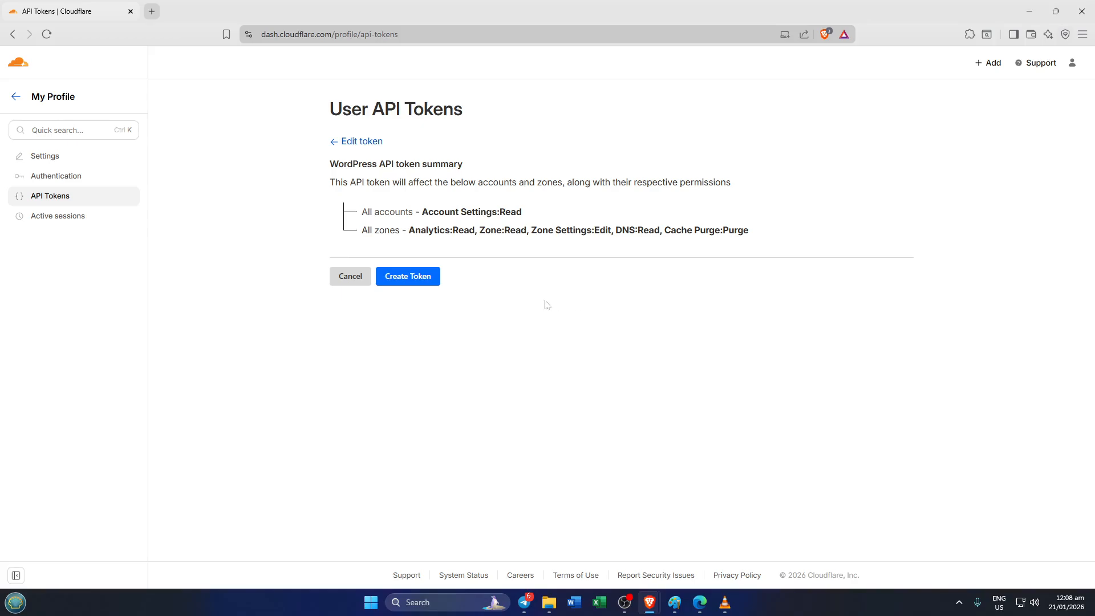
left_click(406, 278)
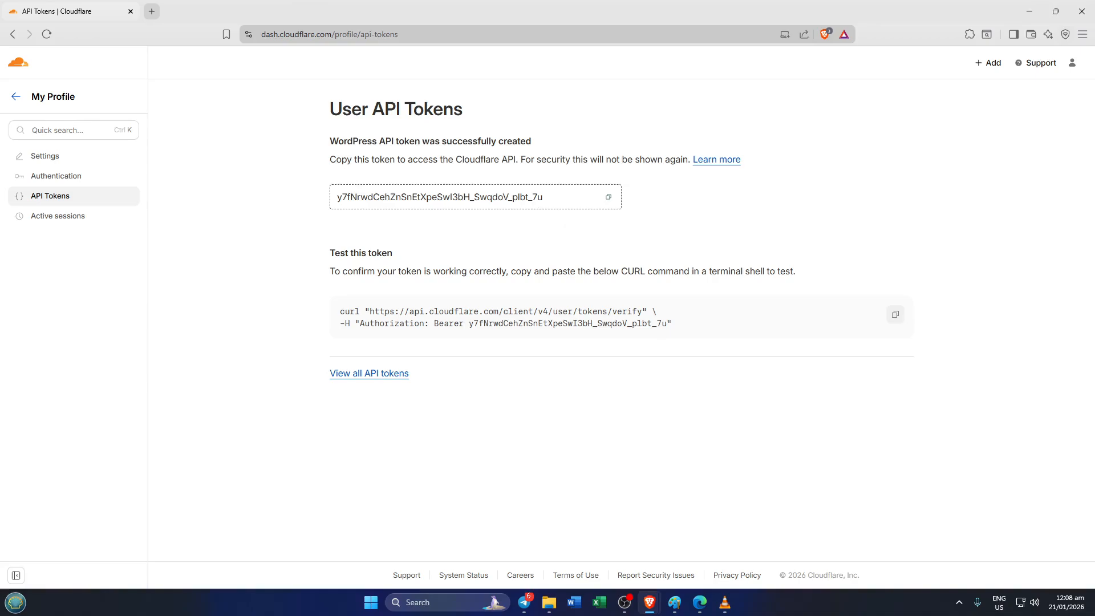
Copy the newly created API token and return from the profile to the account dashboard.
left_click(565, 200)
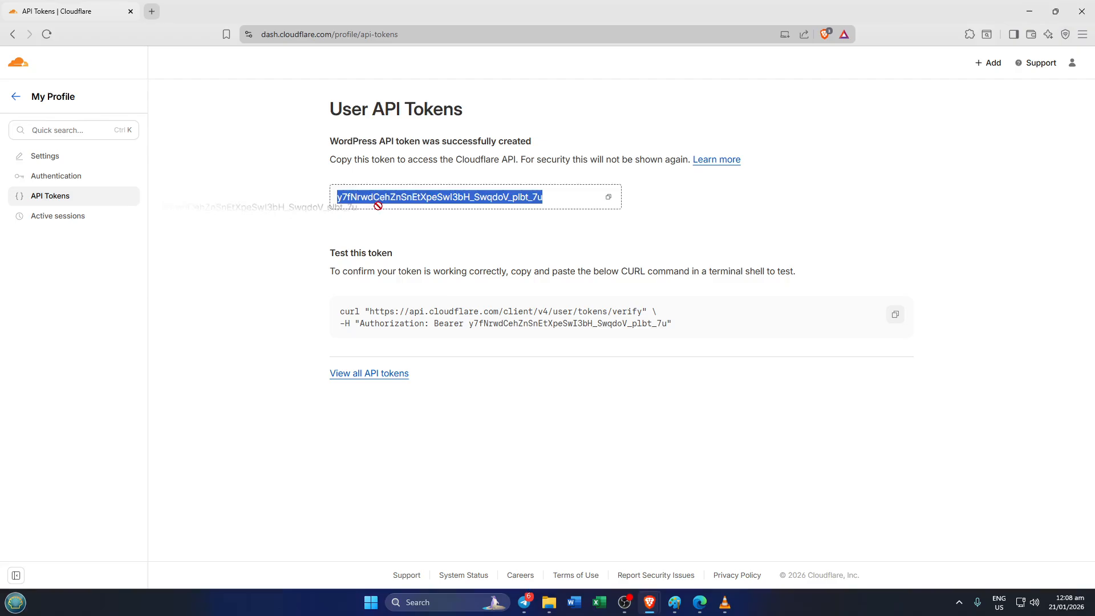
left_click(609, 198)
left_click(668, 209)
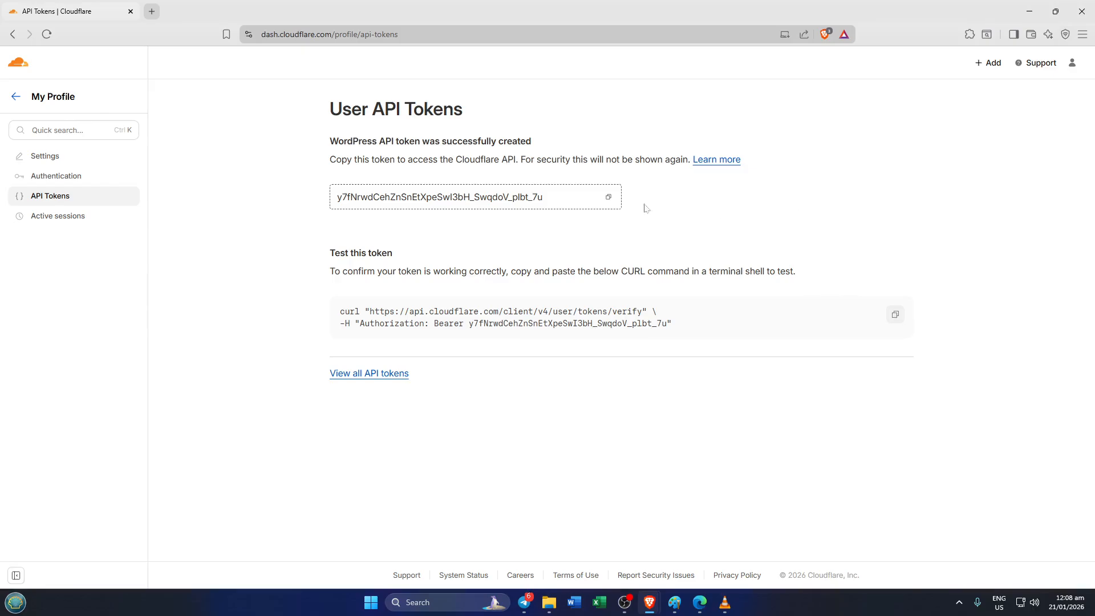
left_click(26, 99)
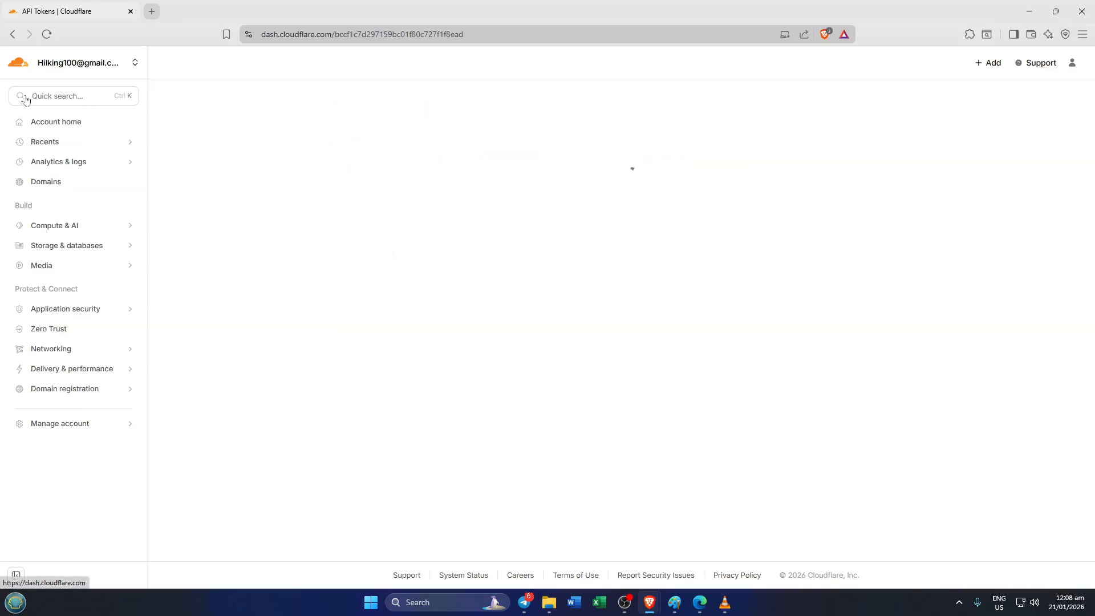